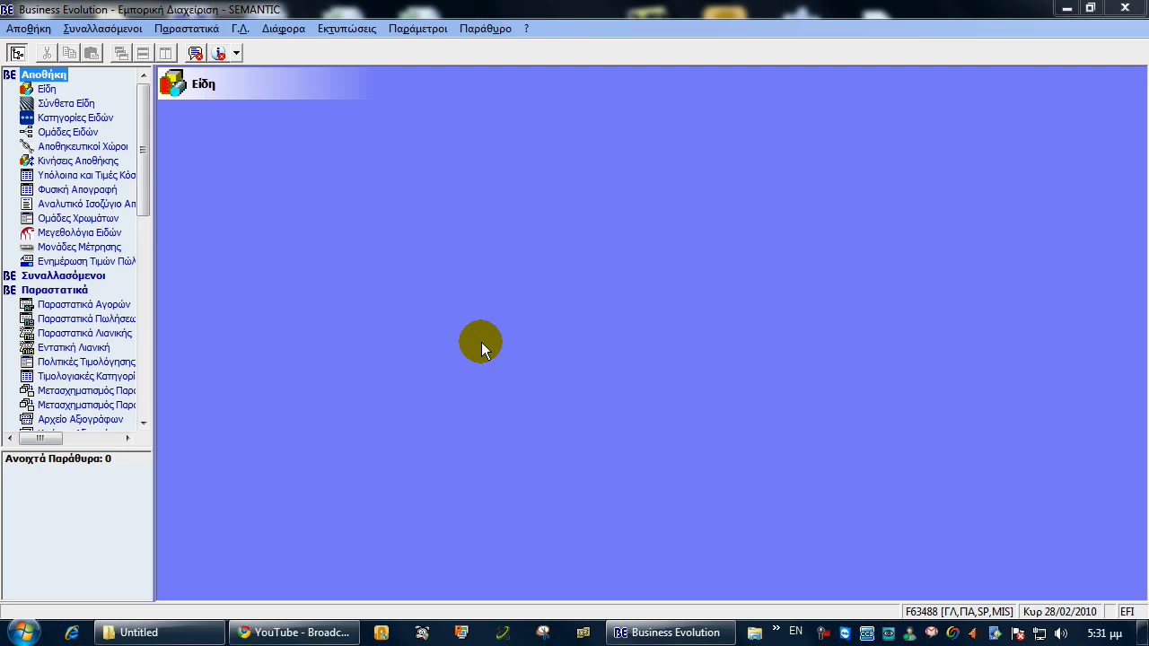
Open the admin2 user record in user management and start editing its data security (Ασφάλεια Δεδομένων) settings.
{"action": "left_click", "coordinate": [530, 28]}
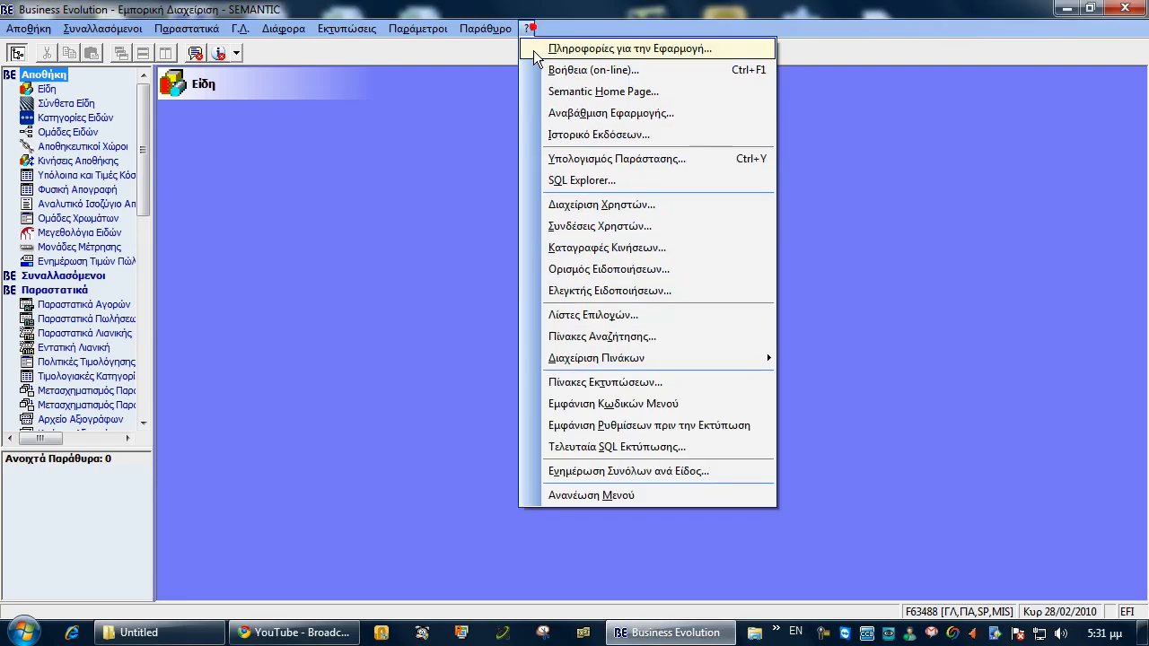
{"action": "left_click", "coordinate": [584, 206]}
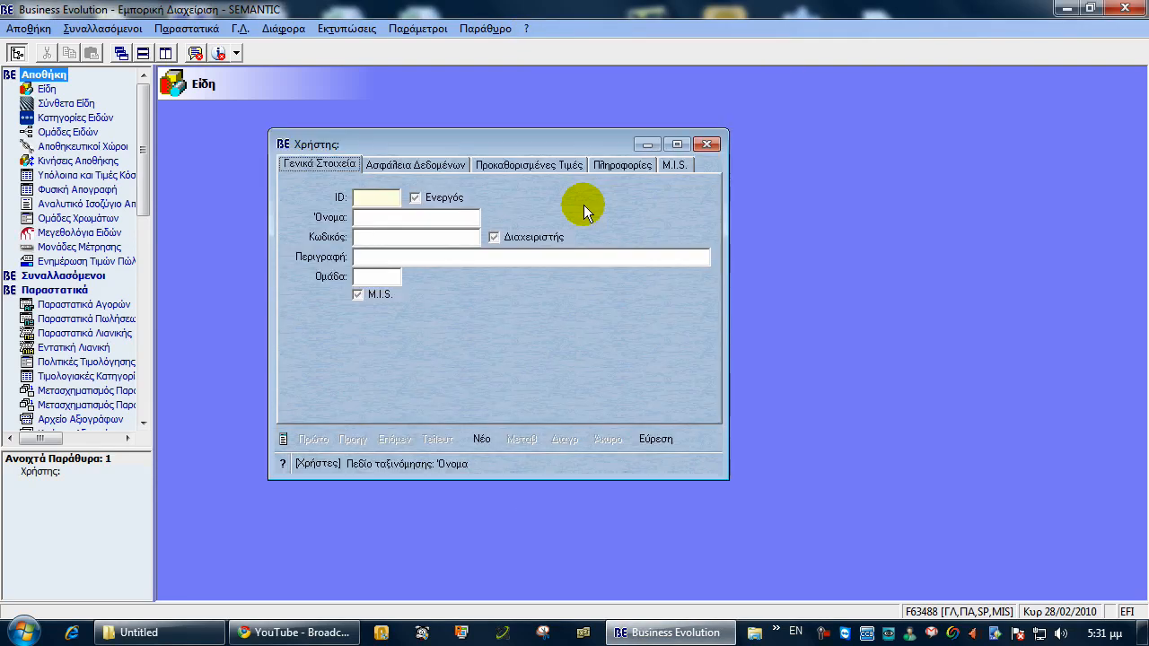
{"action": "left_click", "coordinate": [644, 436]}
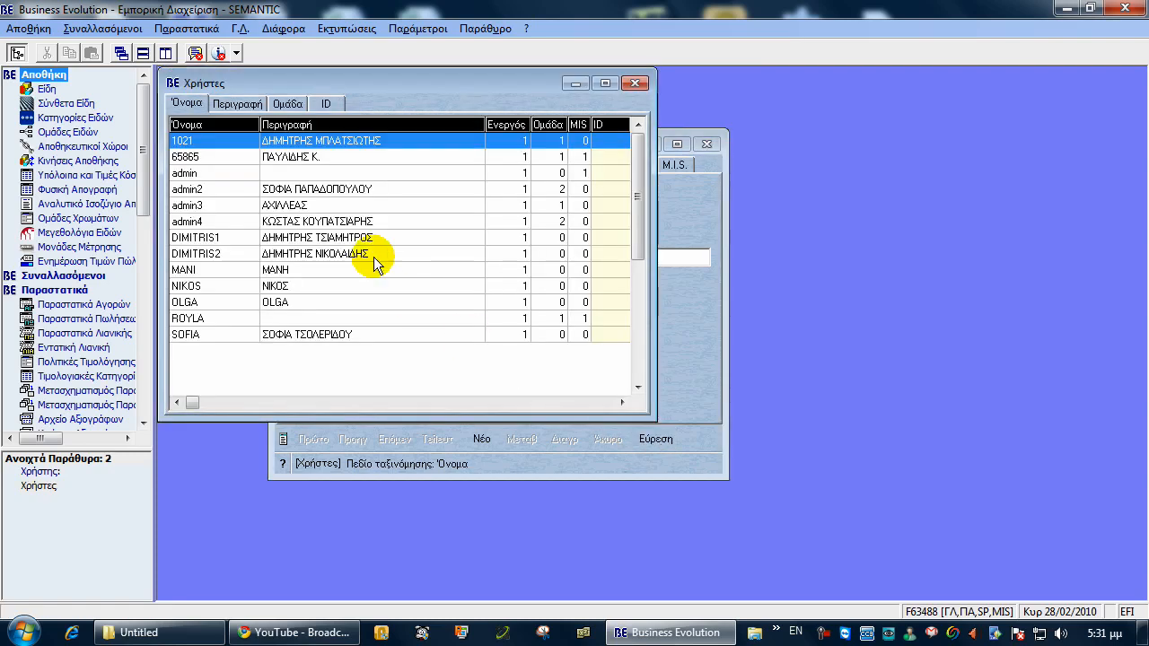
{"action": "double_click", "coordinate": [333, 186]}
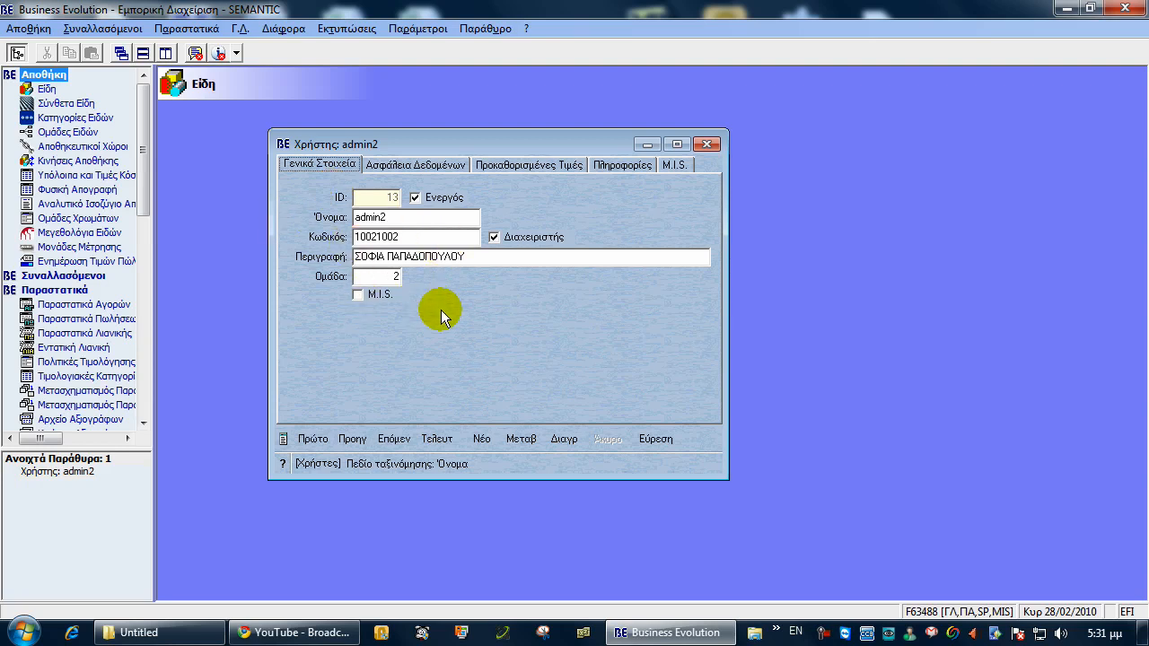
{"action": "left_click", "coordinate": [439, 165]}
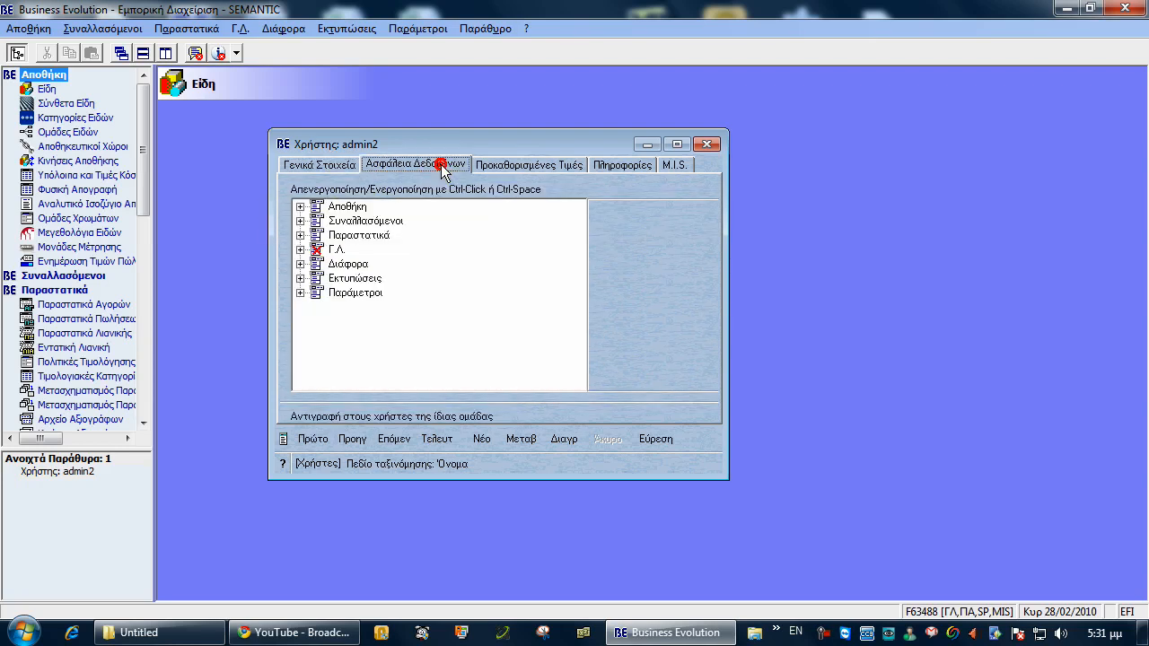
{"action": "left_click", "coordinate": [522, 439]}
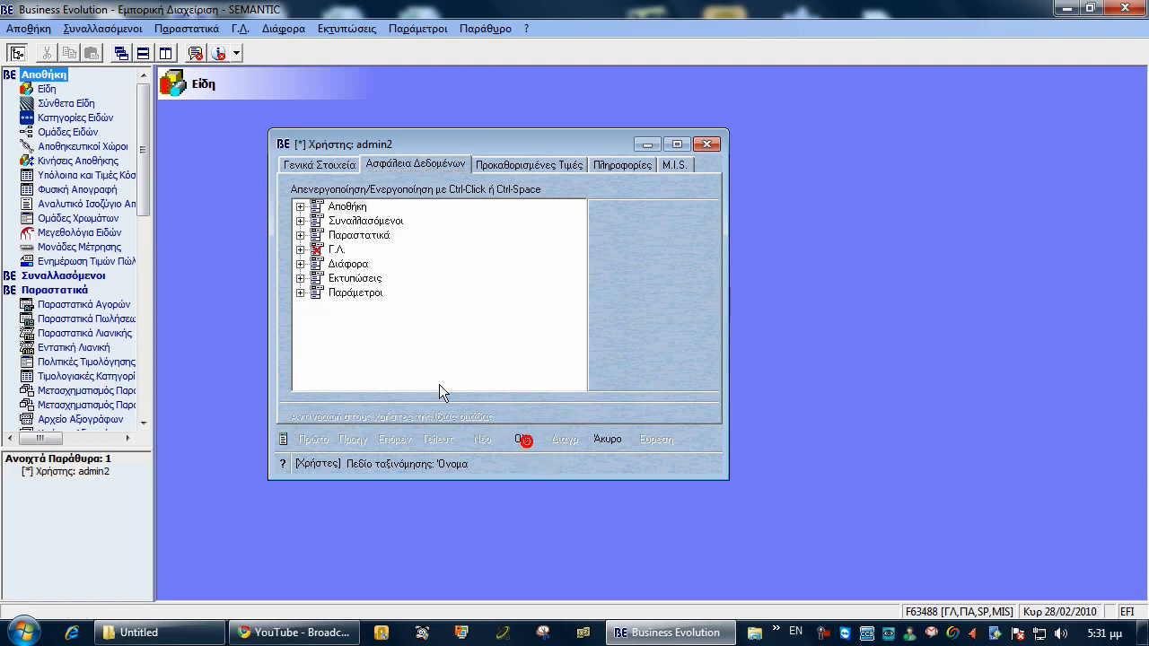
Disable the user's access to Μονάδες Μέτρησης in the Αποθήκη branch of the permissions tree.
{"action": "left_click", "coordinate": [300, 206]}
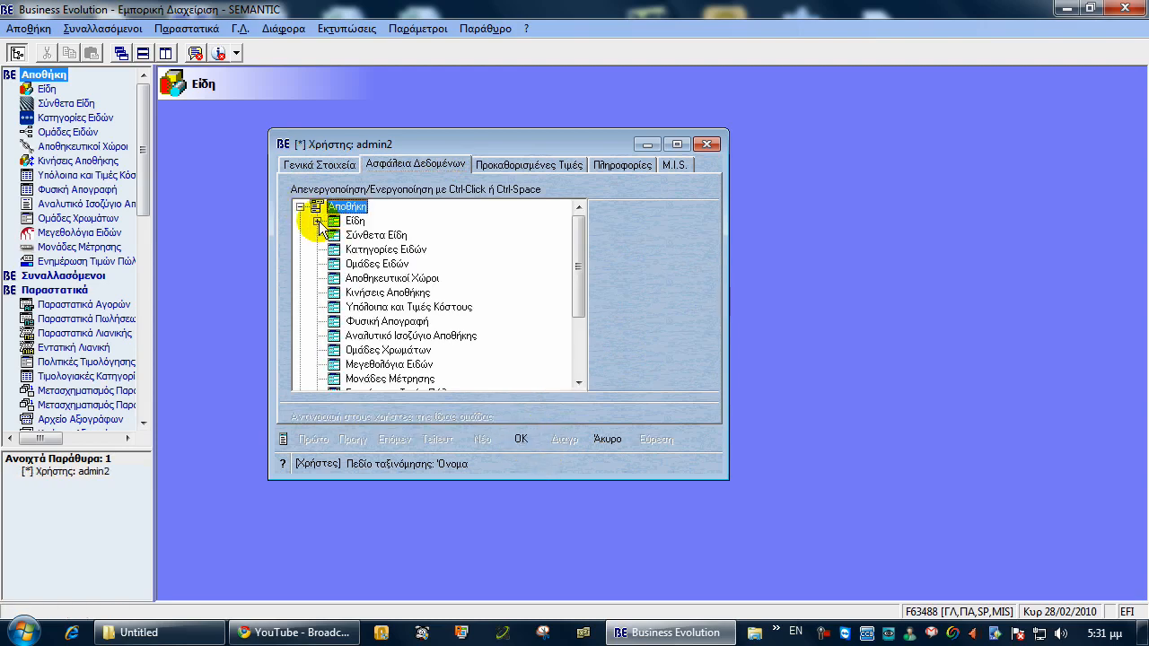
{"action": "left_click", "coordinate": [318, 221]}
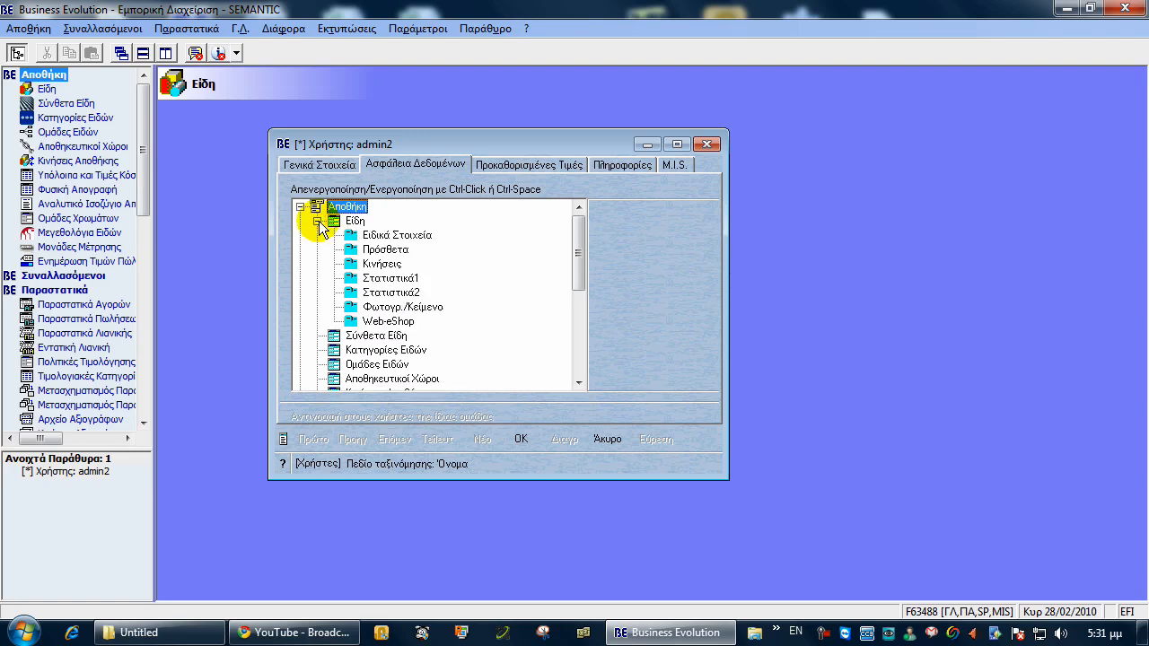
{"action": "left_click", "coordinate": [317, 221]}
{"action": "left_click_drag", "start_coordinate": [582, 241], "coordinate": [581, 301]}
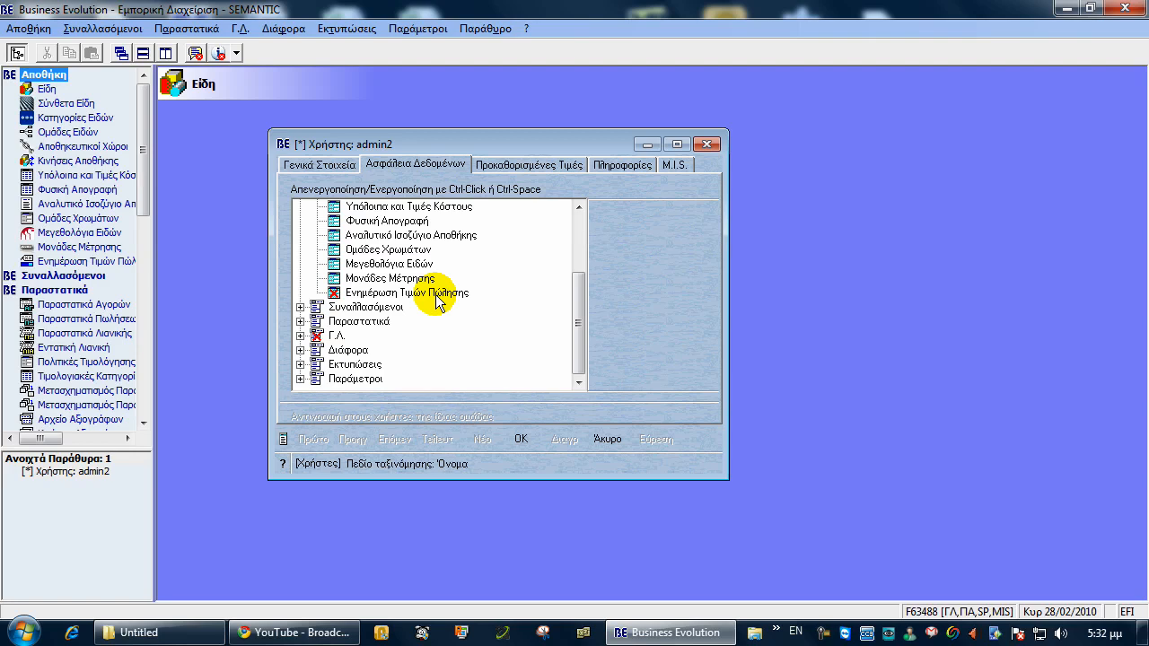
{"action": "left_click", "coordinate": [332, 279]}
{"action": "left_click", "coordinate": [332, 280], "text": "ctrl"}
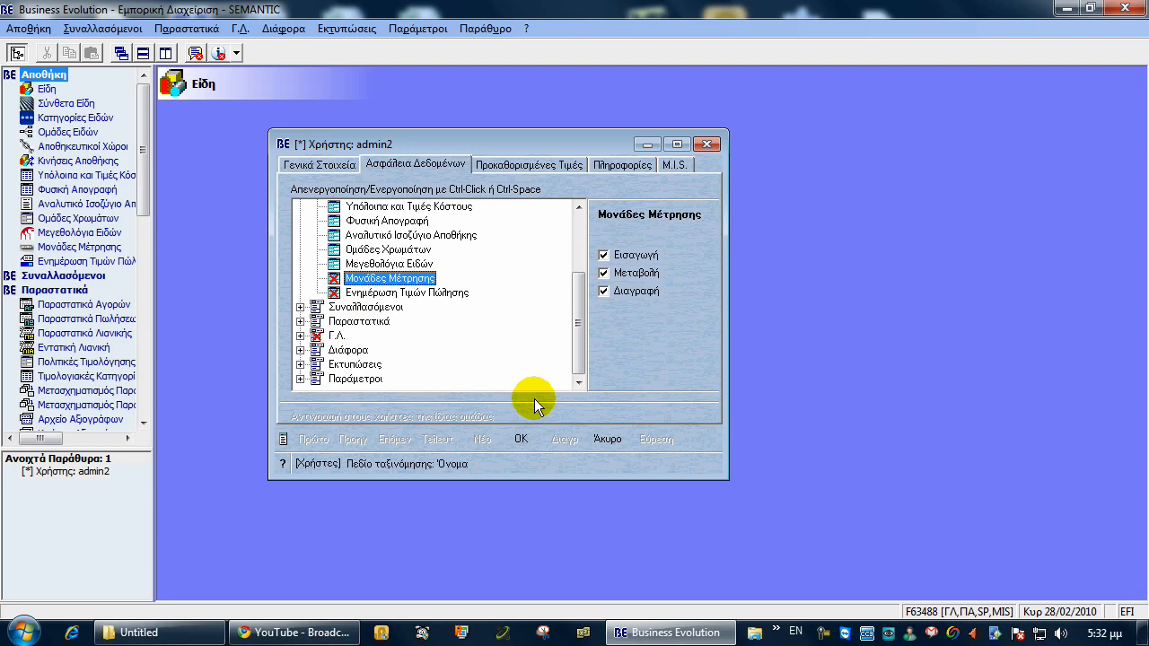
Restrict the user's rights on Ομάδες Χρωμάτων to Μεταβολή only, with Εισαγωγή and Διαγραφή switched off.
{"action": "left_click", "coordinate": [388, 222]}
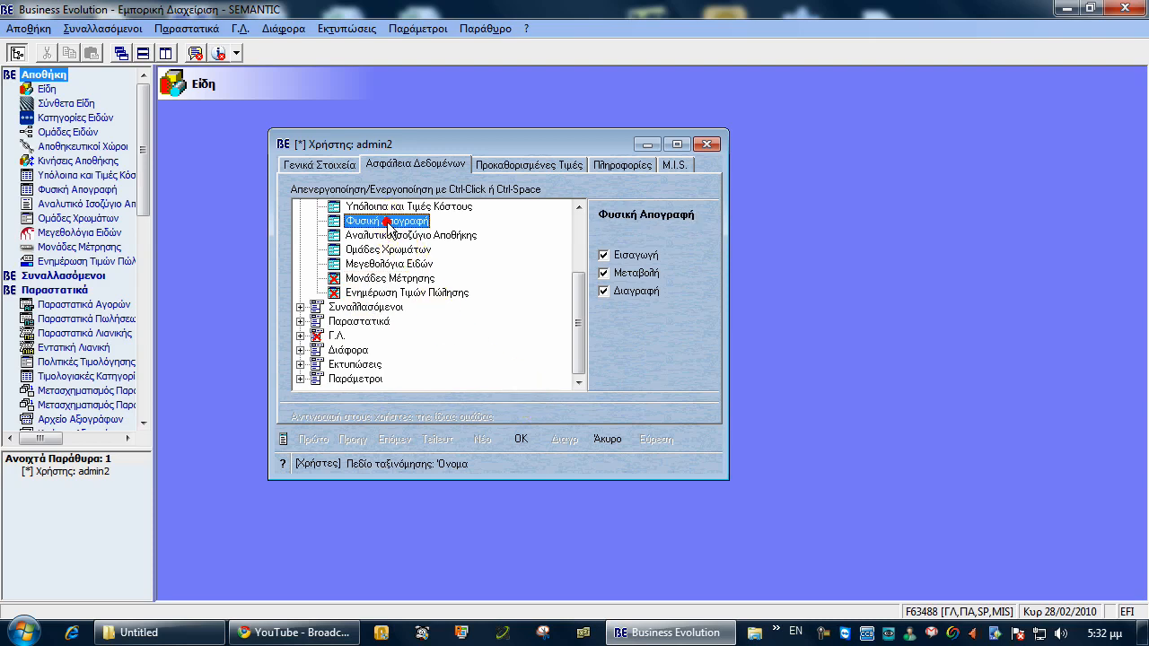
{"action": "left_click", "coordinate": [382, 235]}
{"action": "left_click", "coordinate": [383, 249]}
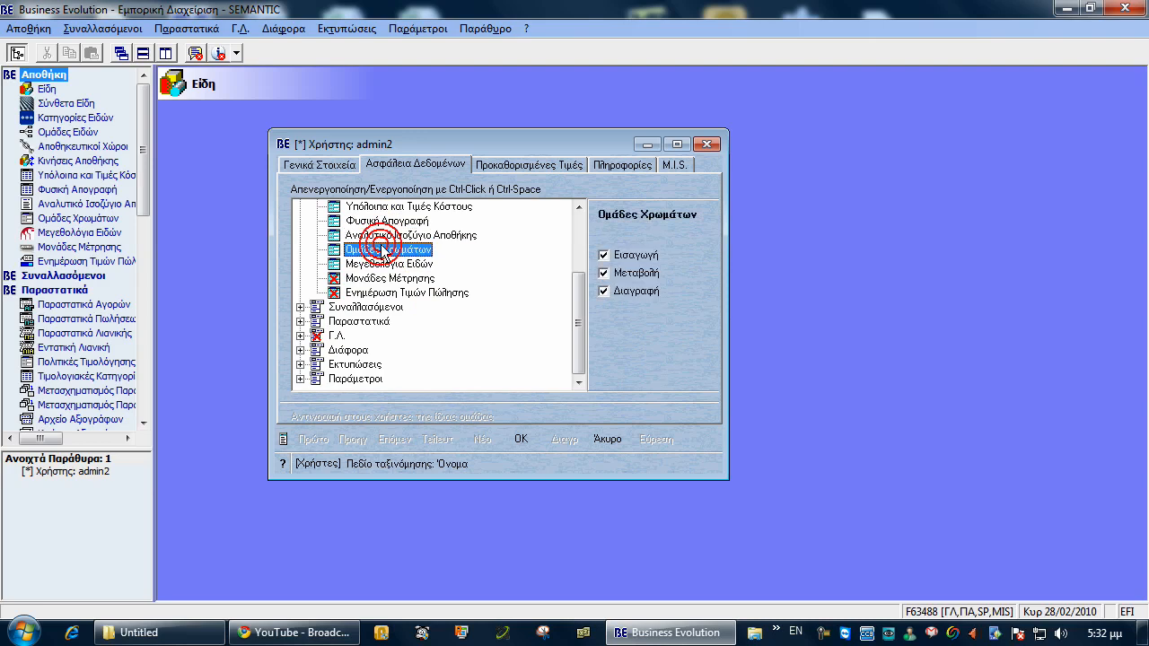
{"action": "left_click", "coordinate": [604, 255]}
{"action": "left_click", "coordinate": [605, 273]}
{"action": "left_click", "coordinate": [603, 292]}
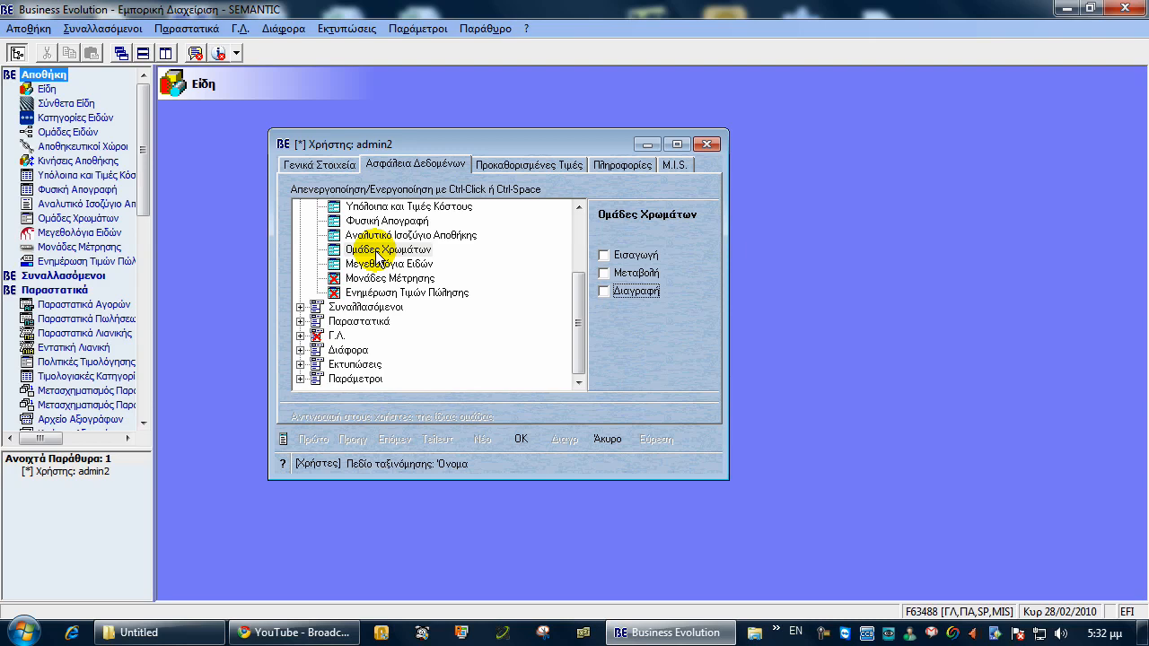
{"action": "left_click", "coordinate": [606, 271]}
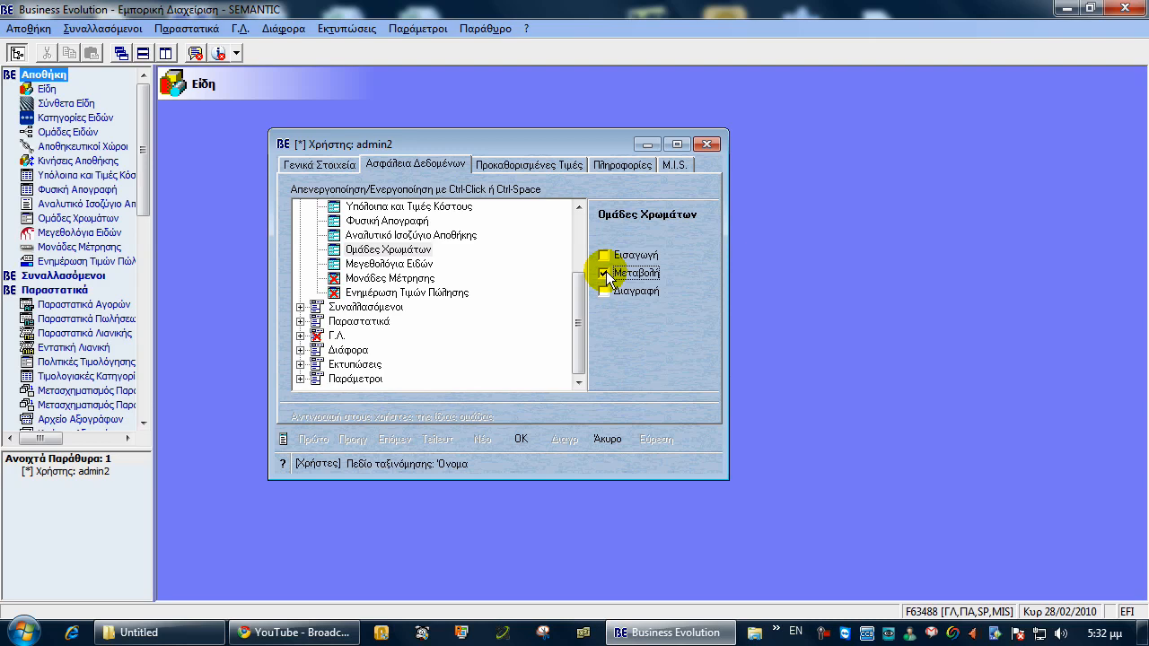
Disable the Πρόσθετα page of Είδη in the Αποθήκη branch of the user's permissions.
{"action": "left_click", "coordinate": [580, 227]}
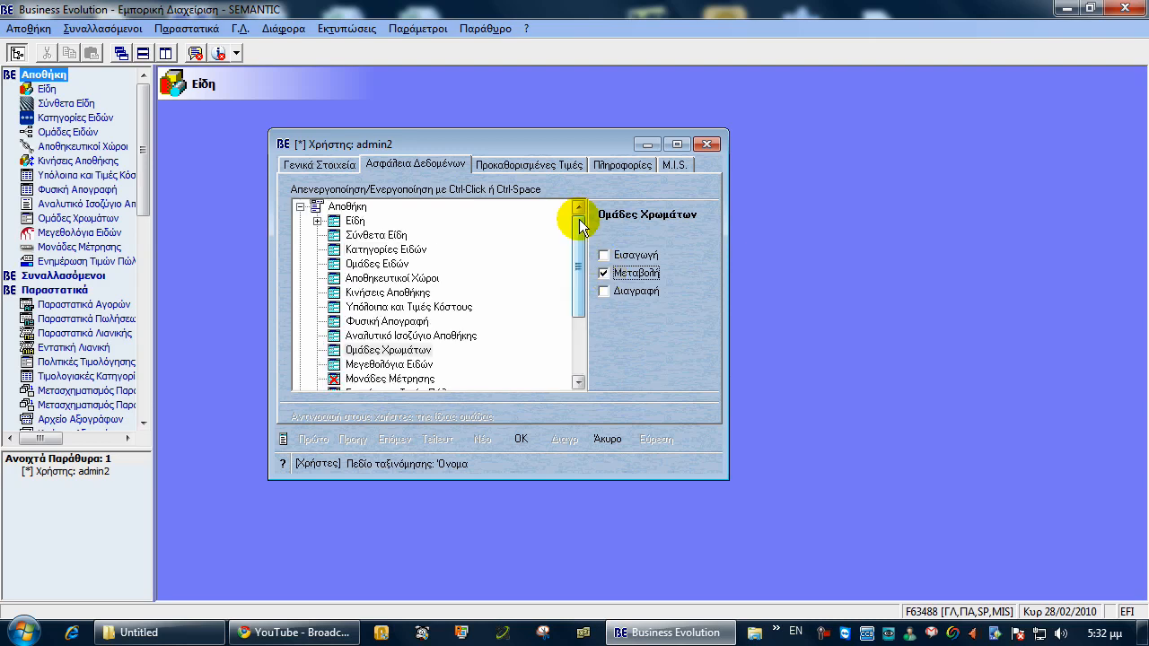
{"action": "left_click", "coordinate": [318, 220]}
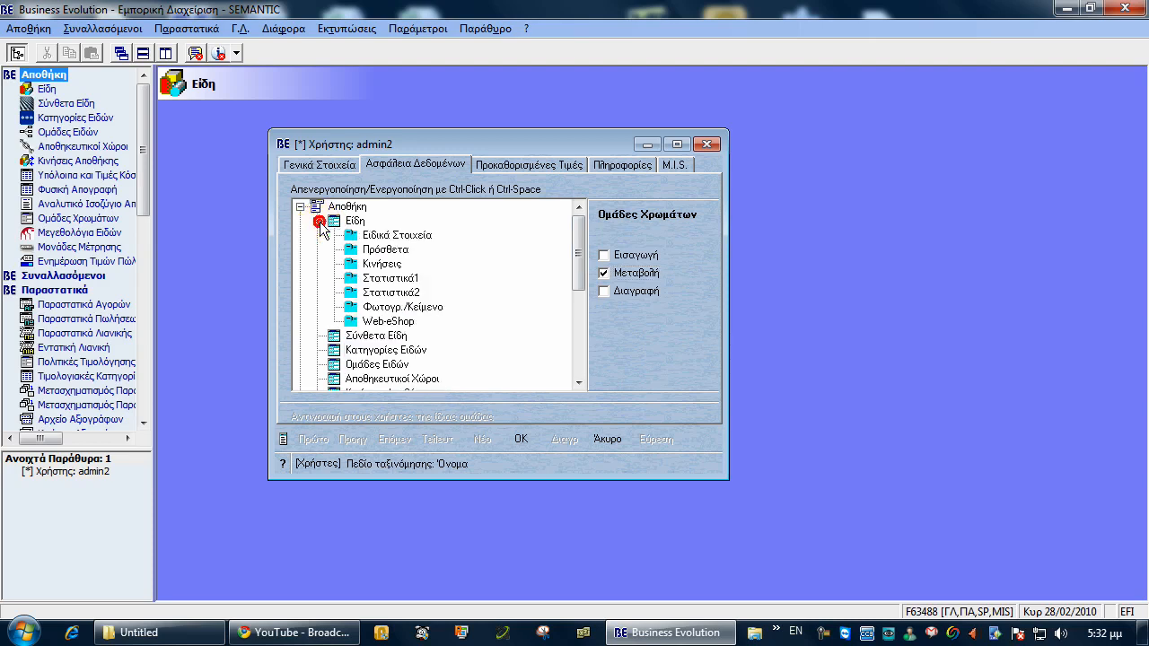
{"action": "left_click", "coordinate": [401, 238]}
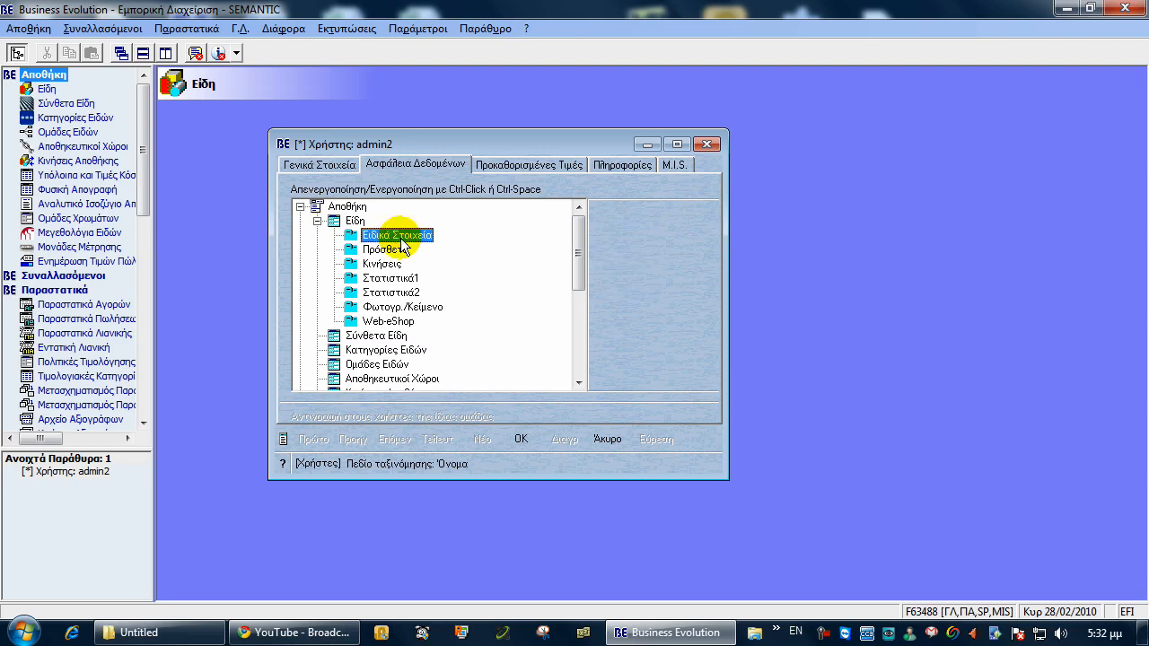
{"action": "left_click", "coordinate": [351, 252]}
{"action": "left_click", "coordinate": [351, 256], "text": "ctrl"}
Look through the pages of the Είδη form, close it, and disable the user's access to its Κινήσεις page.
{"action": "left_click", "coordinate": [29, 28]}
{"action": "left_click", "coordinate": [58, 48]}
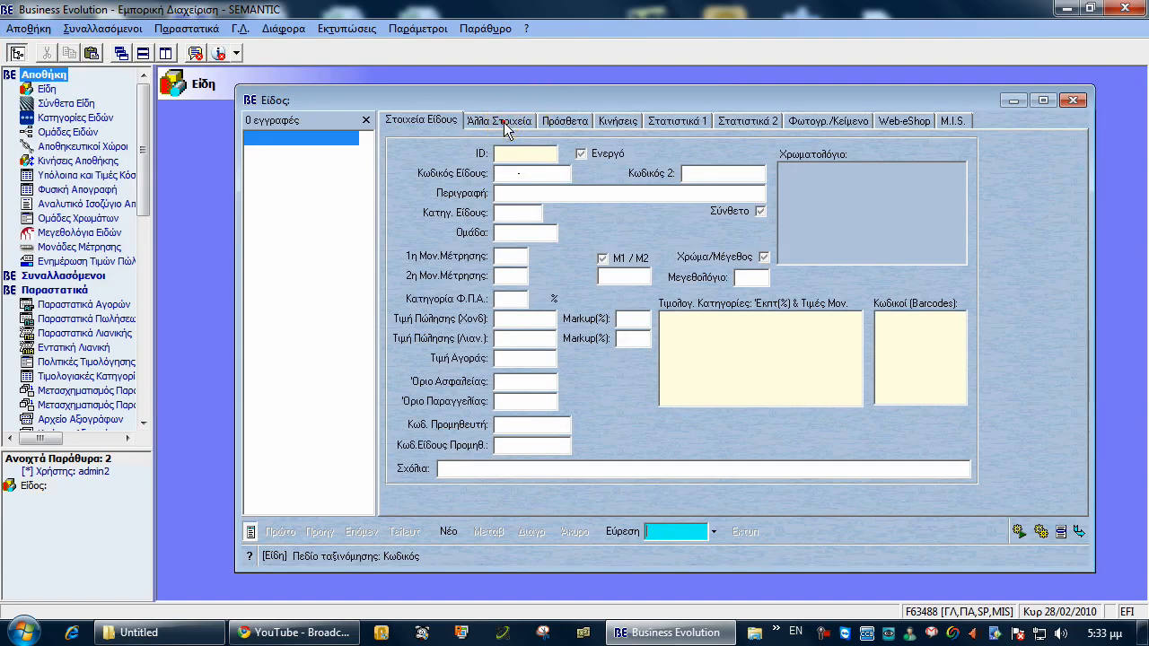
{"action": "left_click", "coordinate": [504, 128]}
{"action": "left_click", "coordinate": [566, 122]}
{"action": "left_click", "coordinate": [619, 123]}
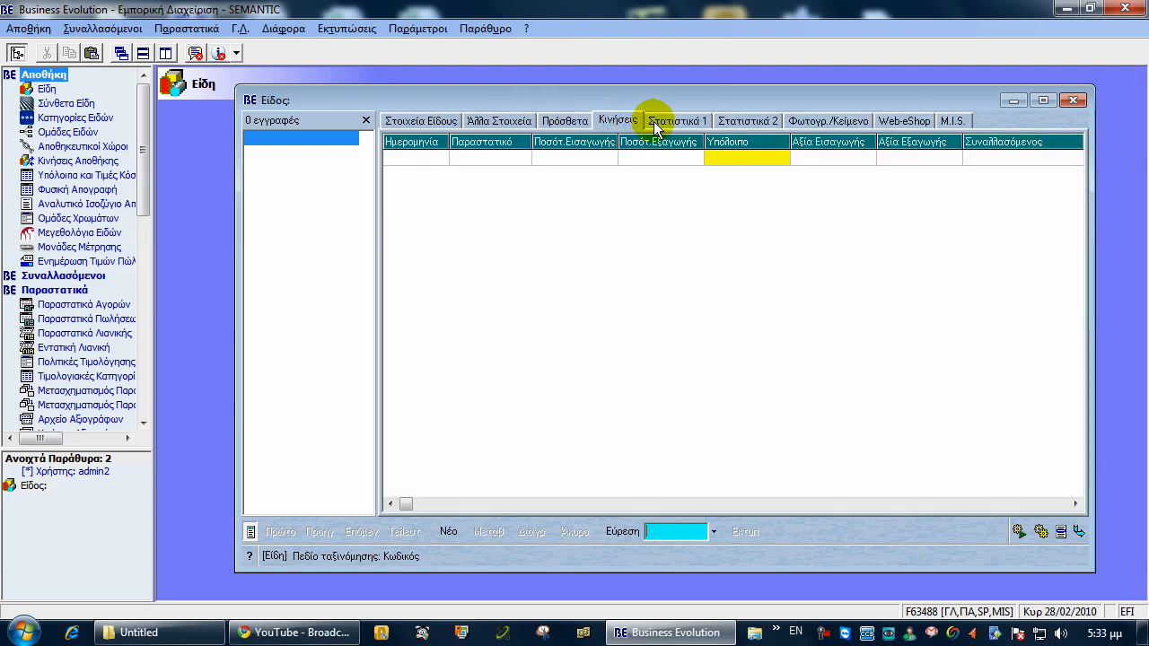
{"action": "left_click", "coordinate": [420, 122]}
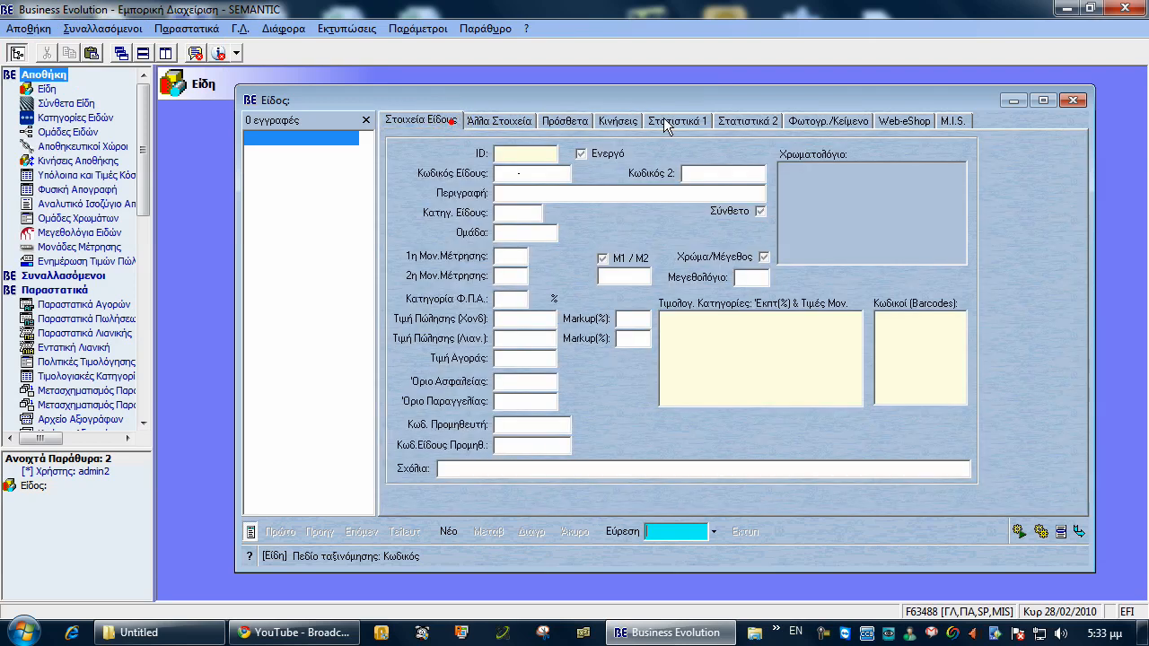
{"action": "left_click", "coordinate": [1077, 100]}
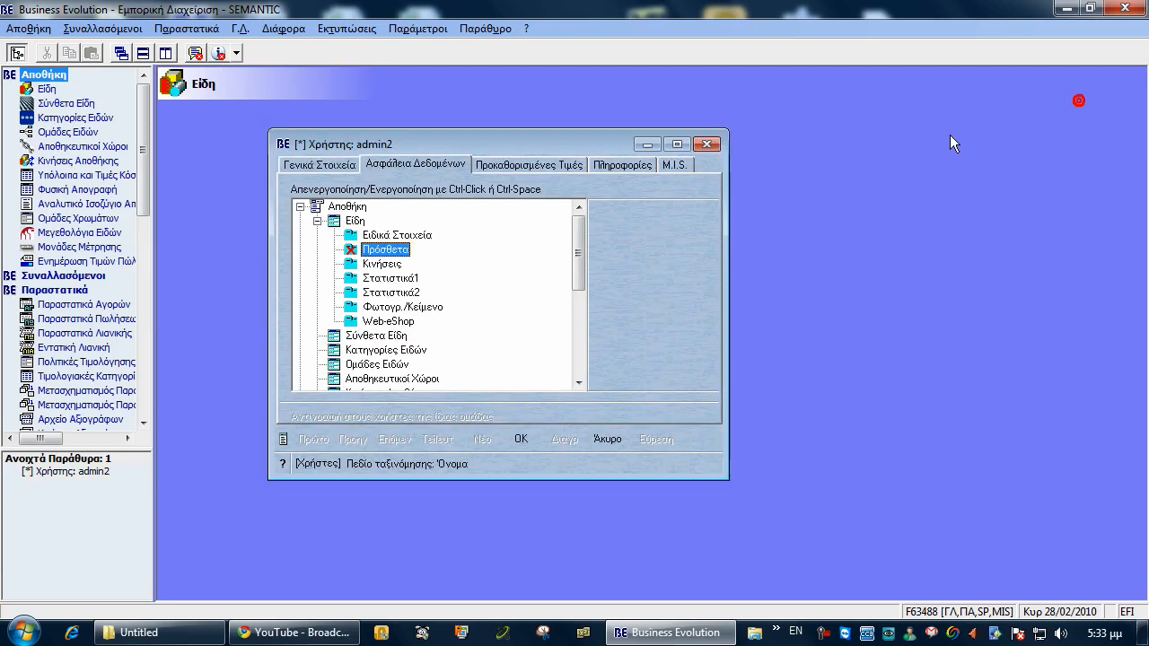
{"action": "left_click", "coordinate": [352, 266], "text": "ctrl"}
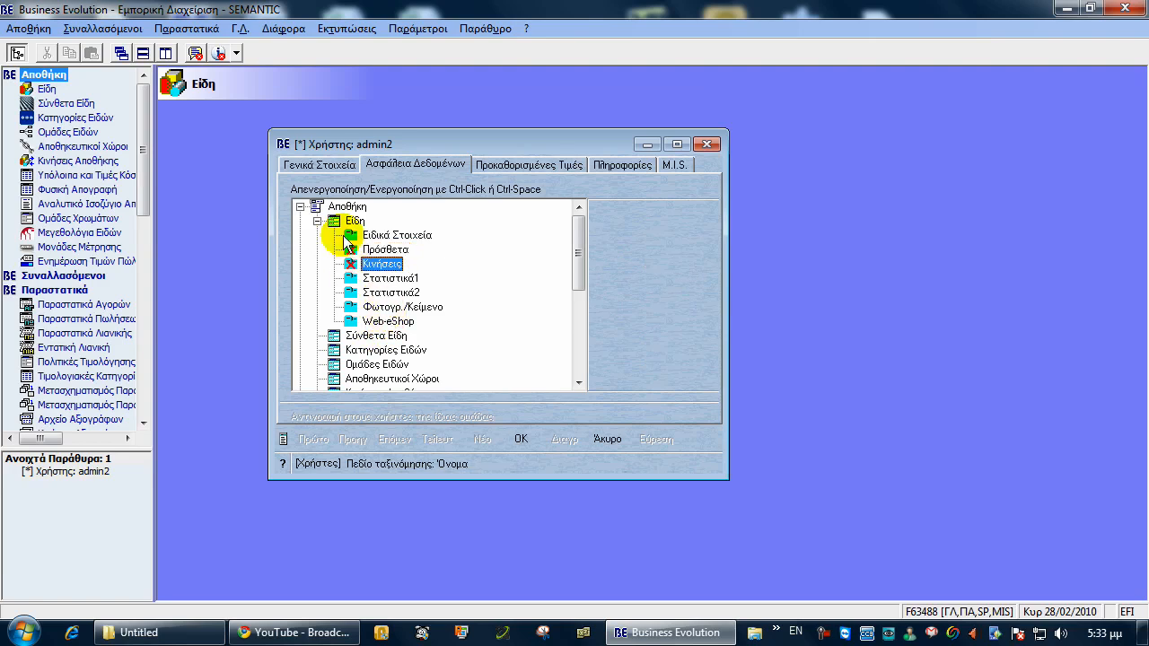
In the field security of Είδη, mark Τιμή Πώλησης (Χονδ) with R and Τιμή Πώλησης (Λιαν.) with X.
{"action": "left_click", "coordinate": [341, 223]}
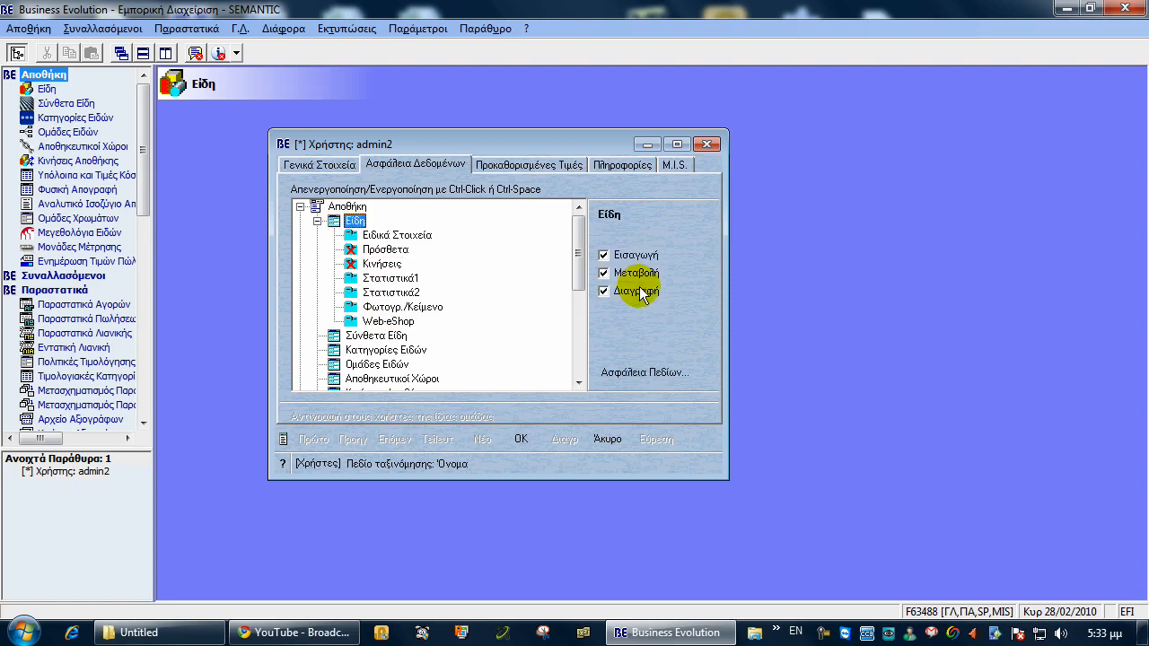
{"action": "left_click", "coordinate": [617, 371]}
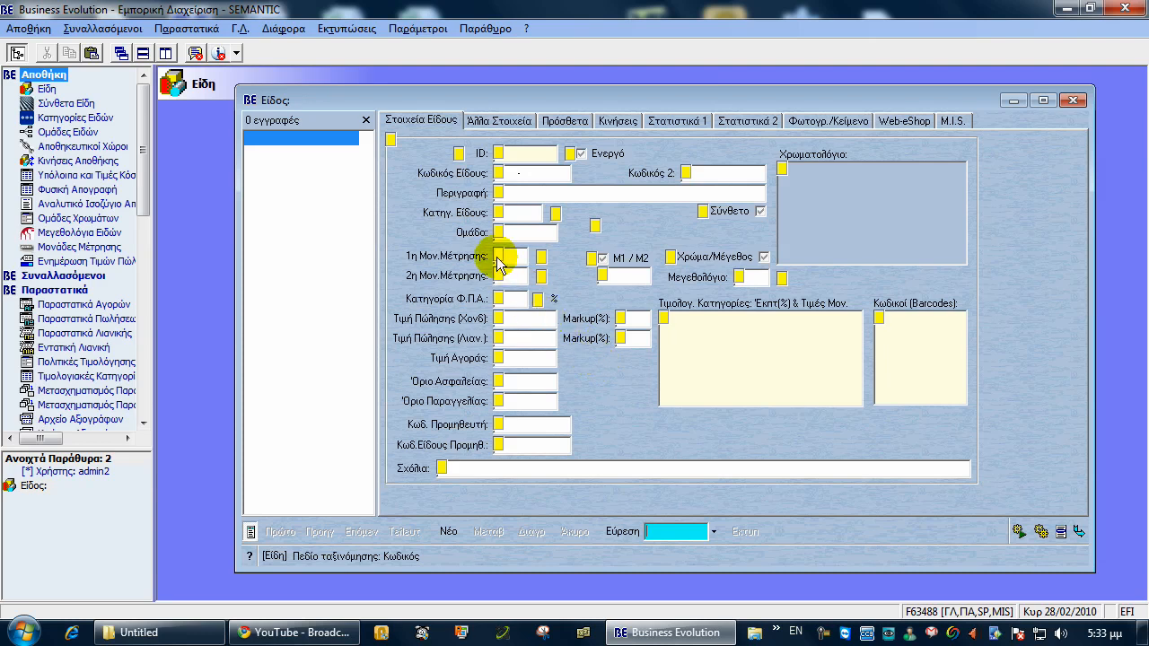
{"action": "left_click", "coordinate": [497, 318]}
{"action": "left_click", "coordinate": [498, 319]}
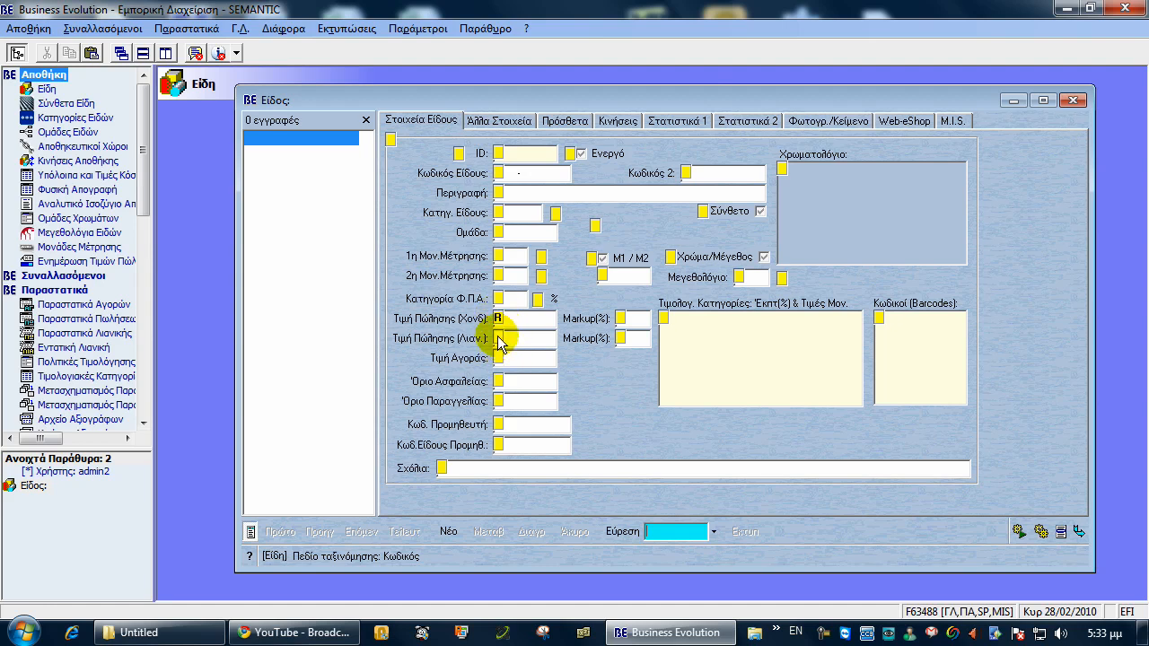
{"action": "left_click", "coordinate": [498, 339]}
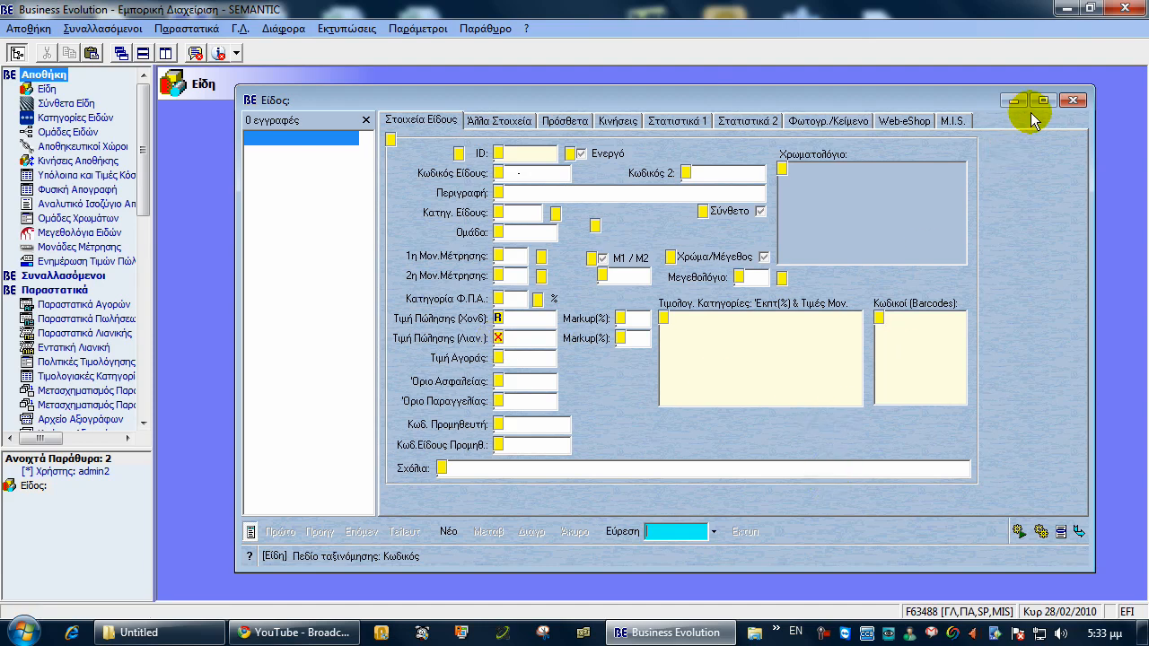
{"action": "left_click", "coordinate": [1070, 99]}
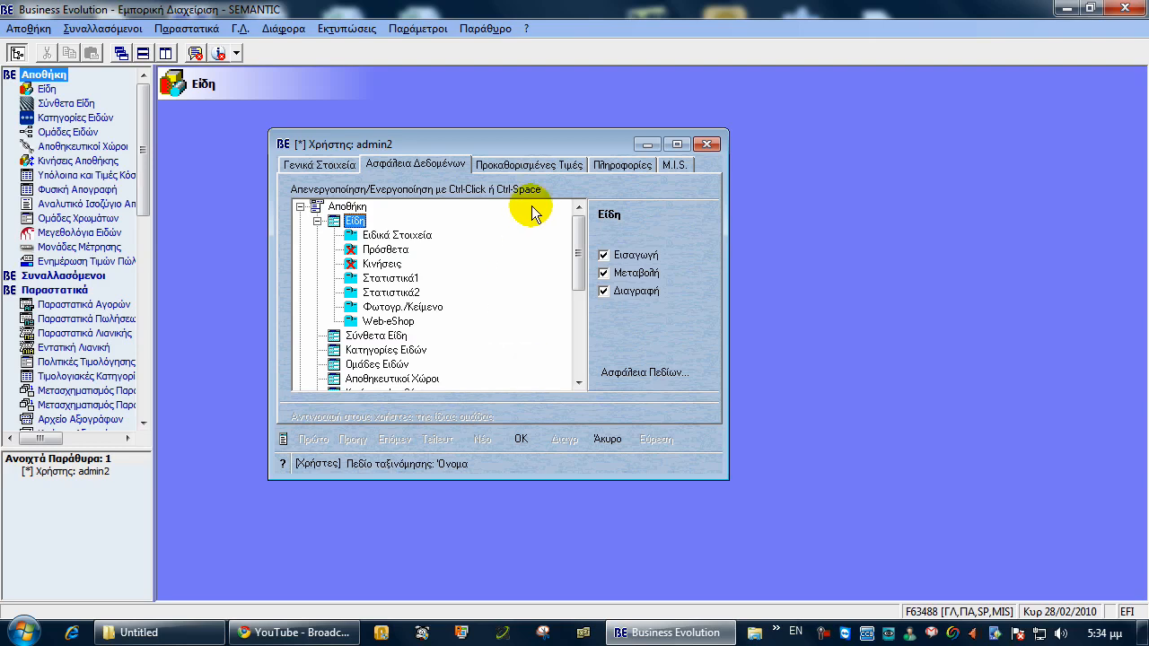
Set the user's default warehouse (Αποθ. Χώρος) to 2, ΚΑΤΑΣΤΗΜΑ ΘΕΣ/ΝΙΚΗΣ 45.
{"action": "left_click", "coordinate": [529, 164]}
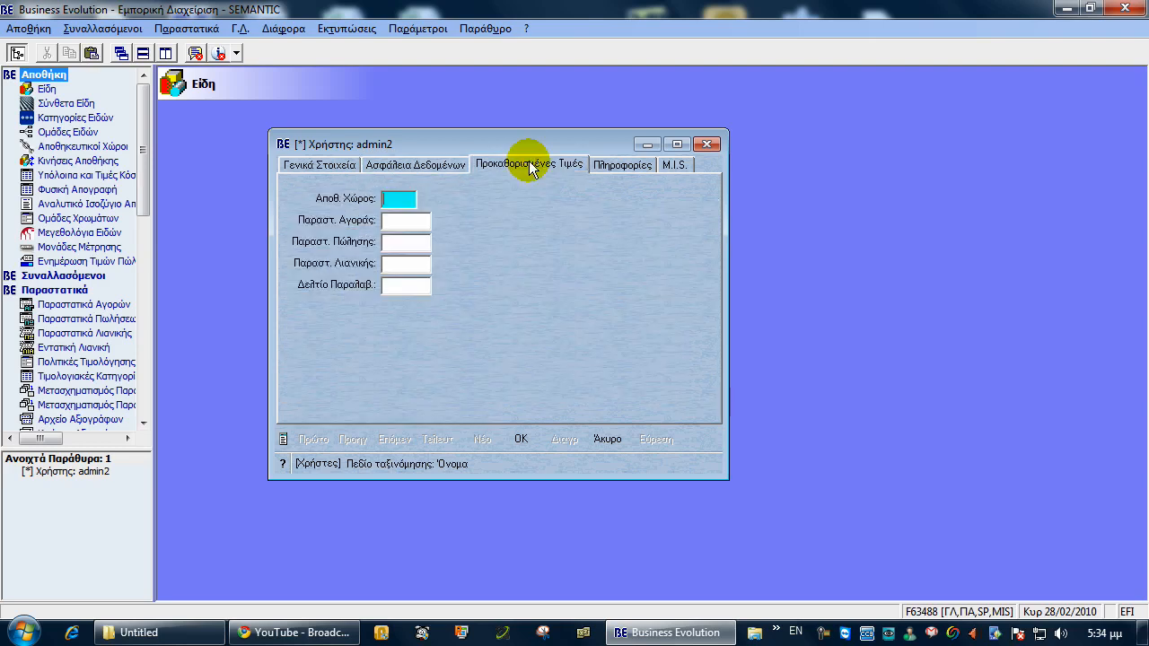
{"action": "double_click", "coordinate": [402, 198]}
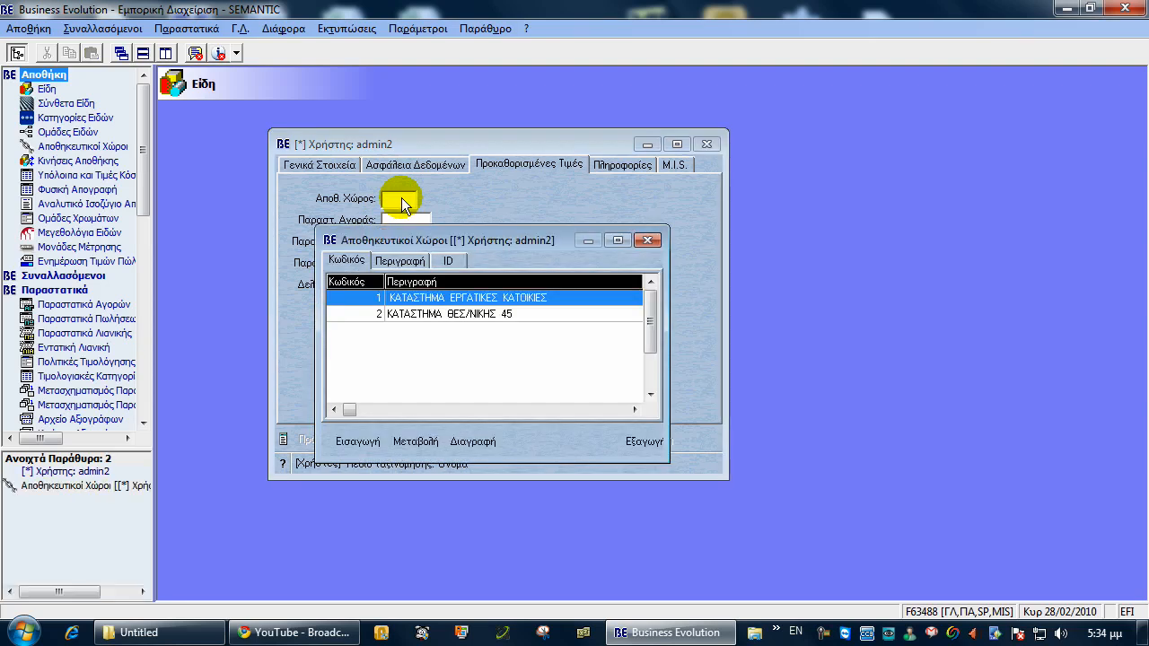
{"action": "left_click", "coordinate": [459, 316]}
{"action": "double_click", "coordinate": [459, 316]}
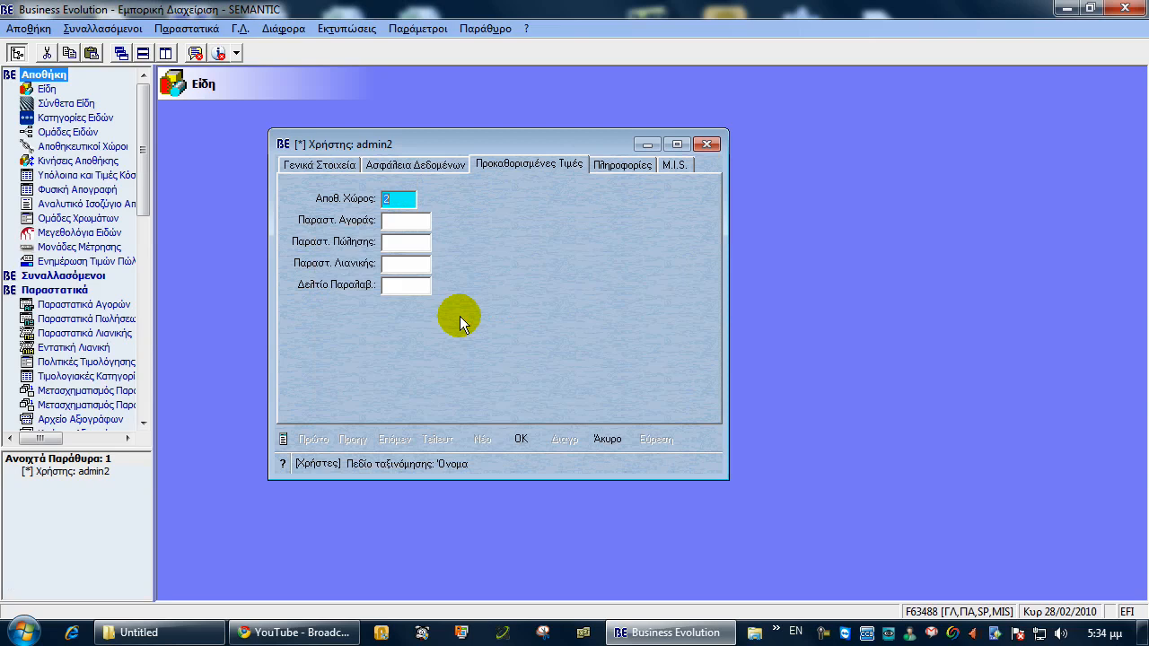
{"action": "left_click", "coordinate": [403, 224]}
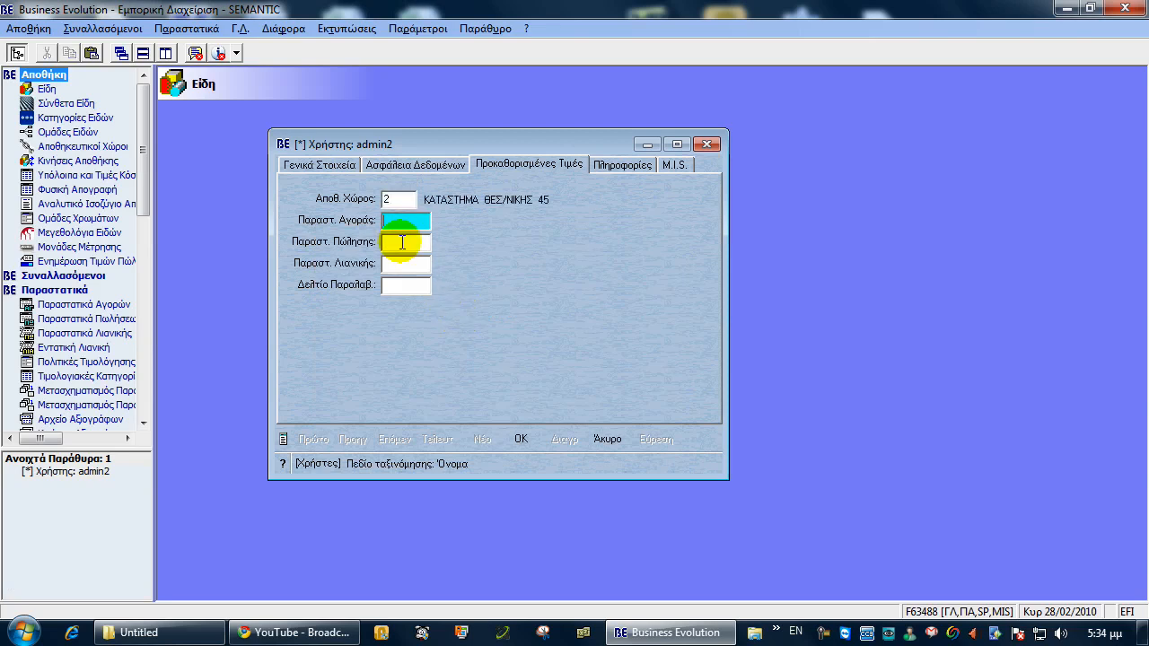
{"action": "left_click", "coordinate": [402, 242]}
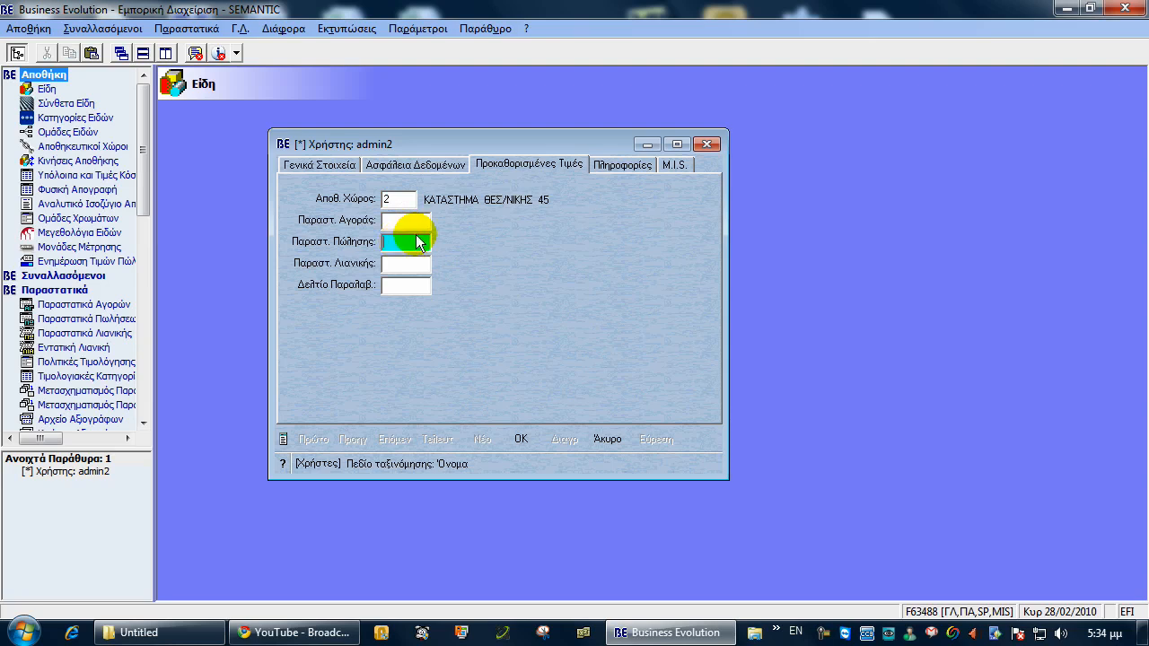
Review the title and text fields of the user's Πληροφορίες page and return to the general data.
{"action": "left_click", "coordinate": [623, 165]}
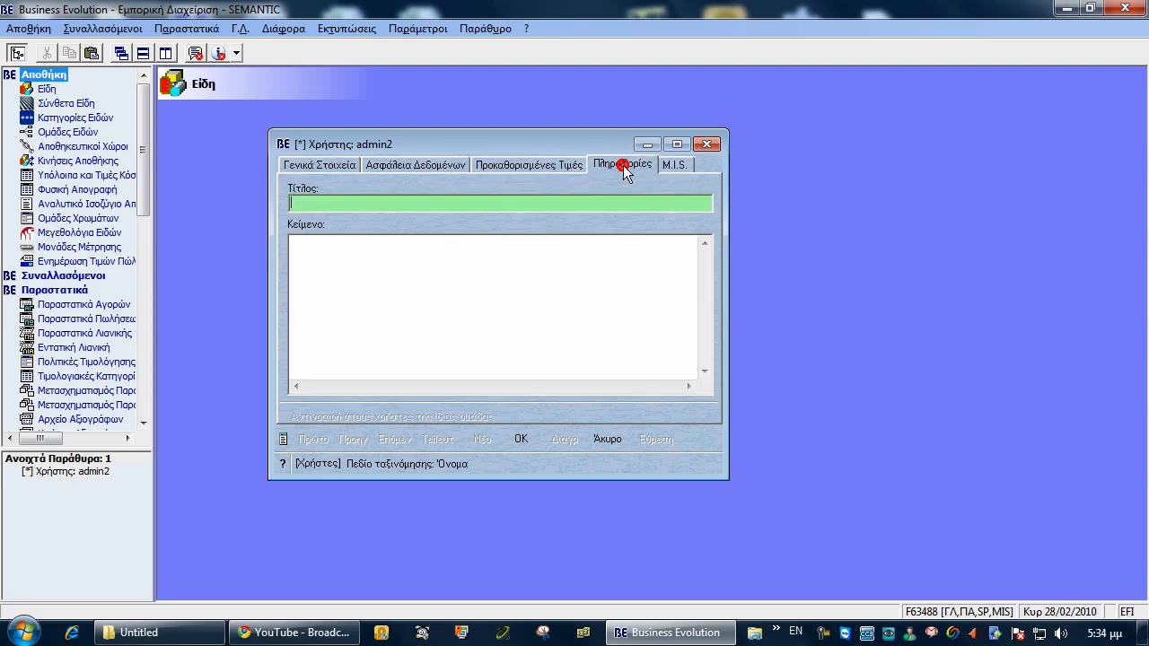
{"action": "left_click", "coordinate": [359, 280]}
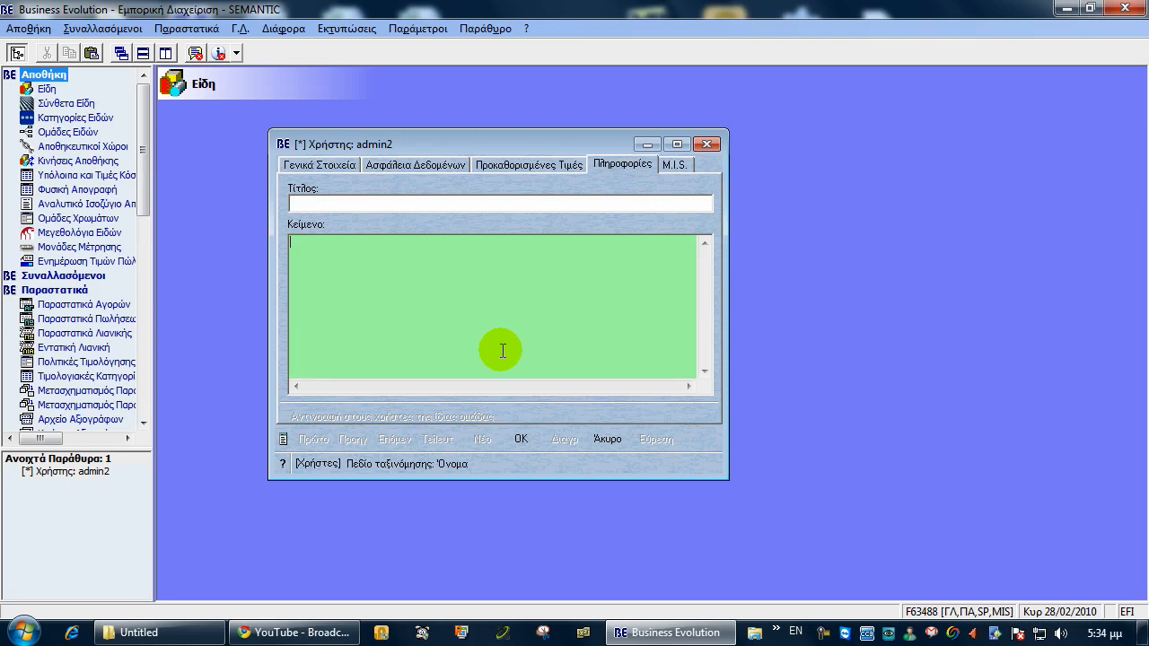
{"action": "left_click", "coordinate": [331, 167]}
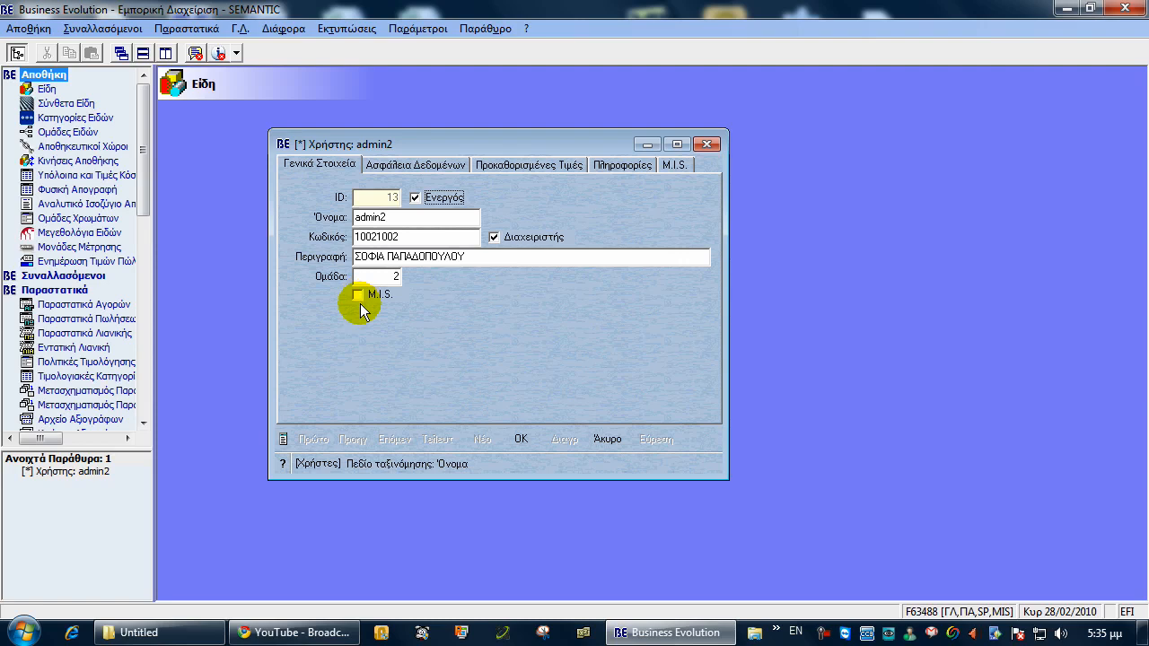
Examine the M.I.S. page of the Αρχείο Συναλλασόμενων form, close it, and go to the user's M.I.S. option.
{"action": "left_click", "coordinate": [90, 28]}
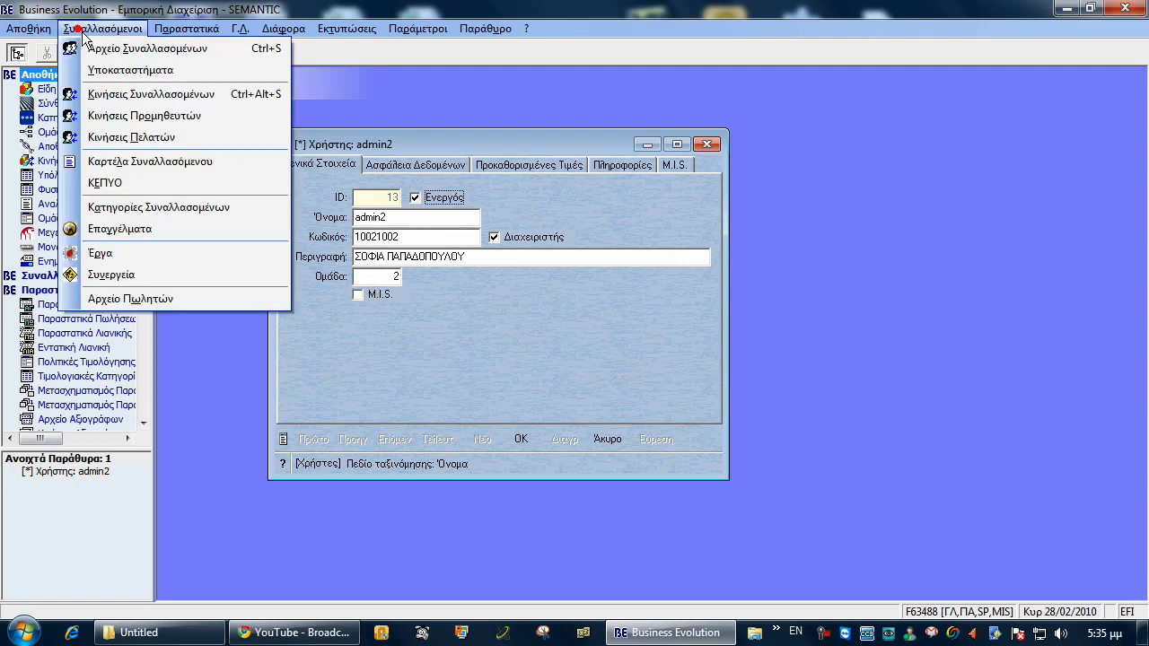
{"action": "left_click", "coordinate": [93, 47]}
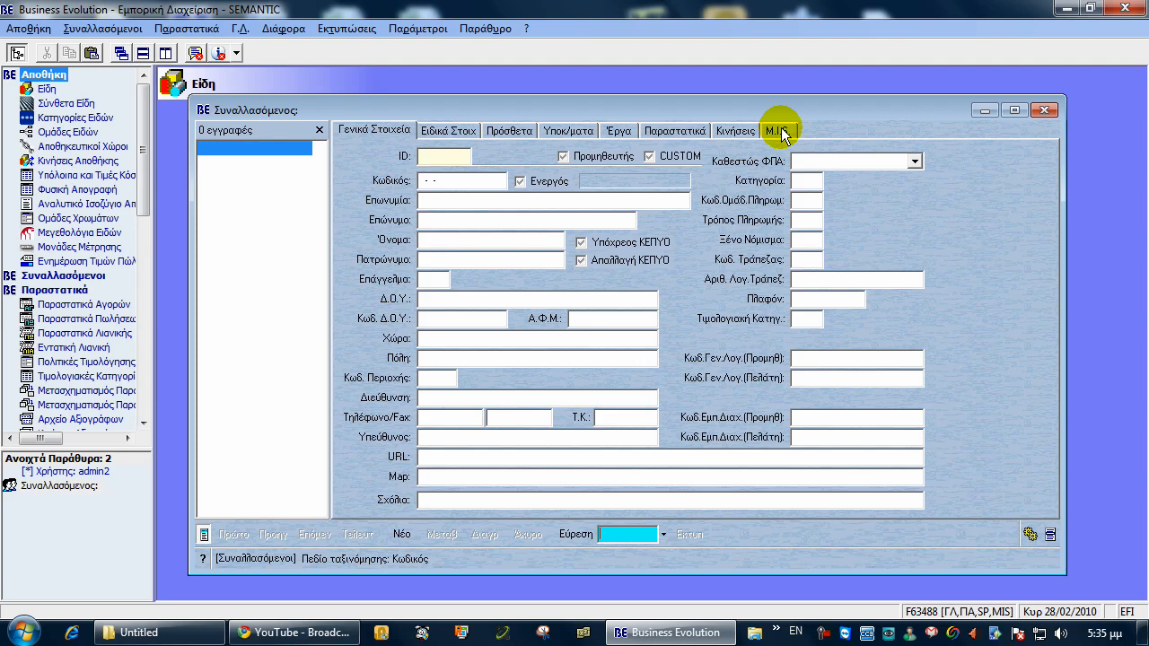
{"action": "left_click", "coordinate": [1041, 110]}
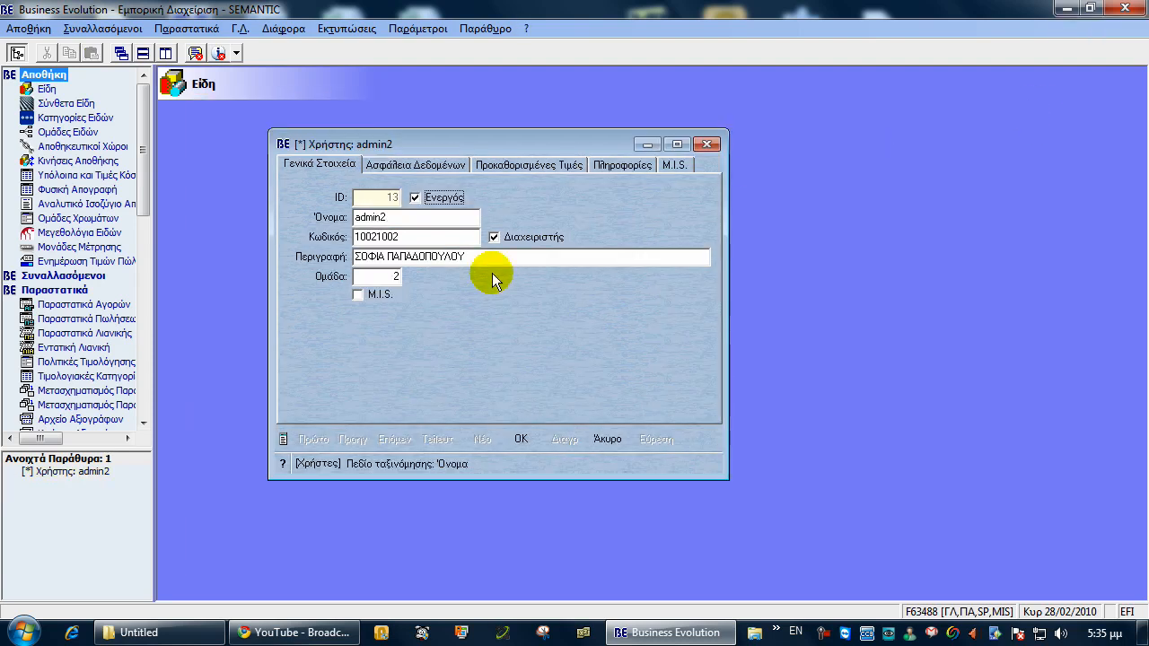
{"action": "left_click", "coordinate": [357, 296]}
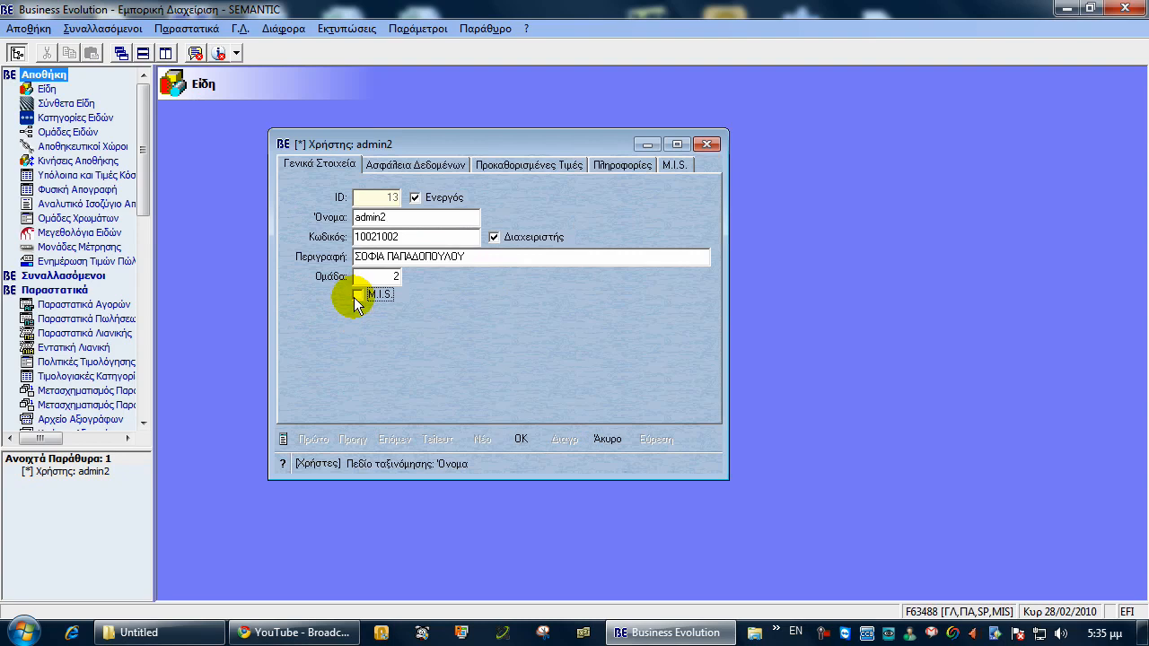